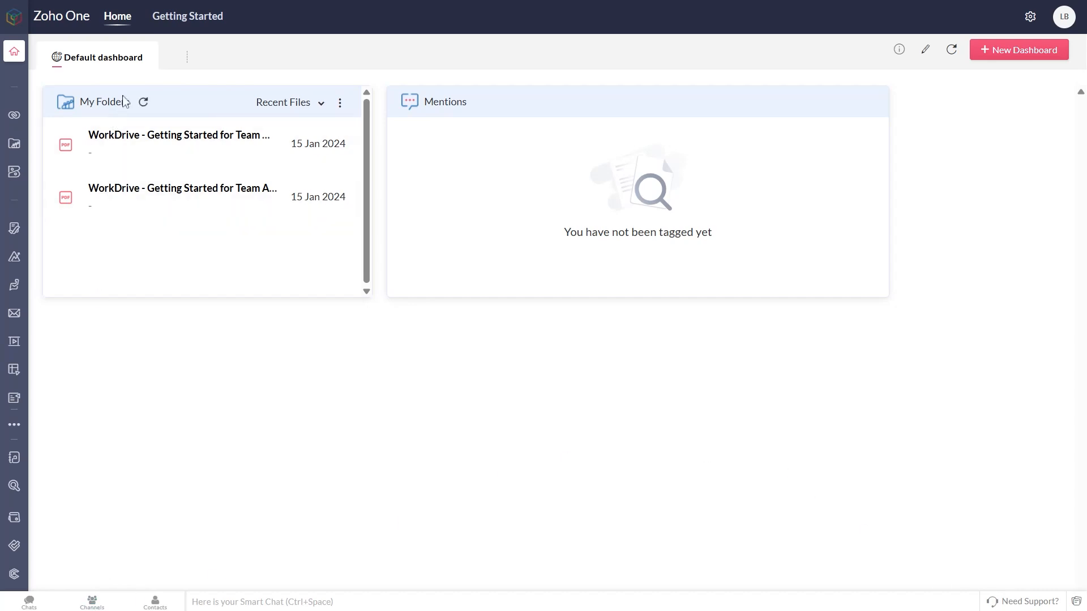
Open the CRM's Leads list and check the Lead Owner column for each record
mouse_move(14, 117)
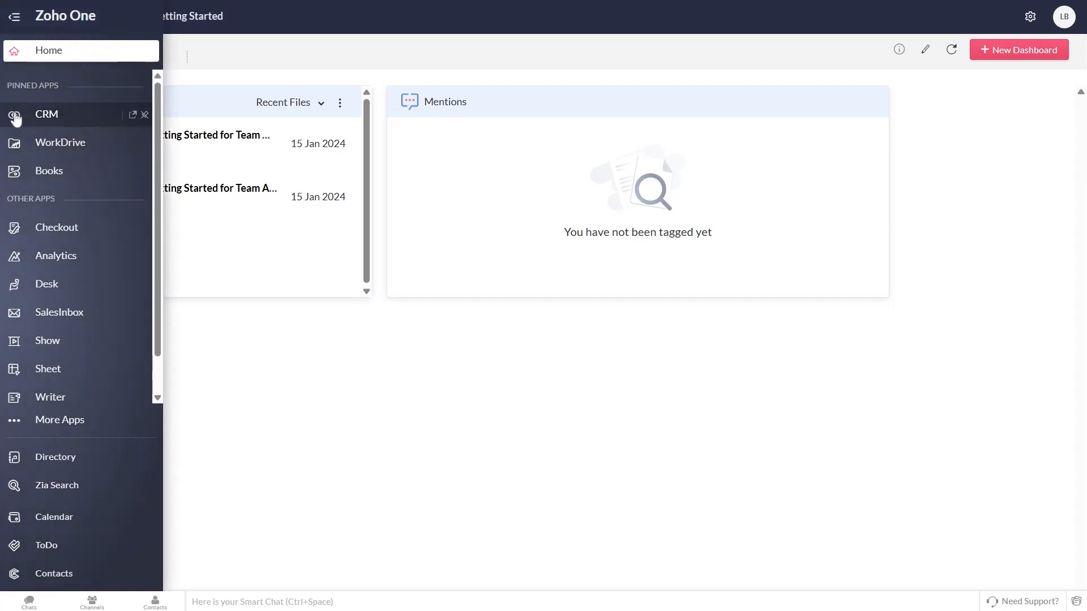
left_click(50, 115)
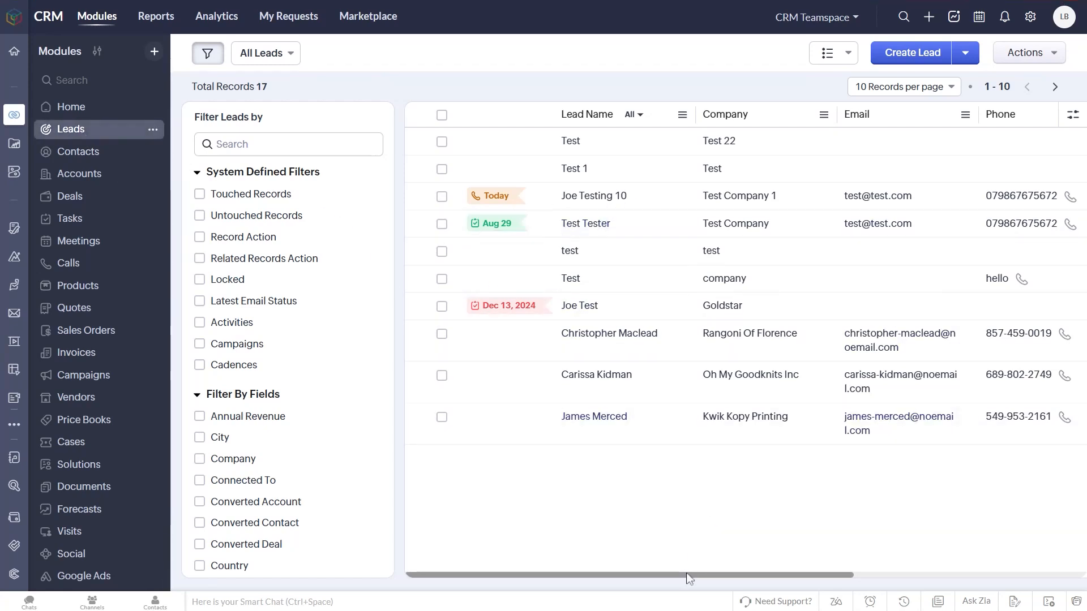
left_click_drag(700, 581, 970, 585)
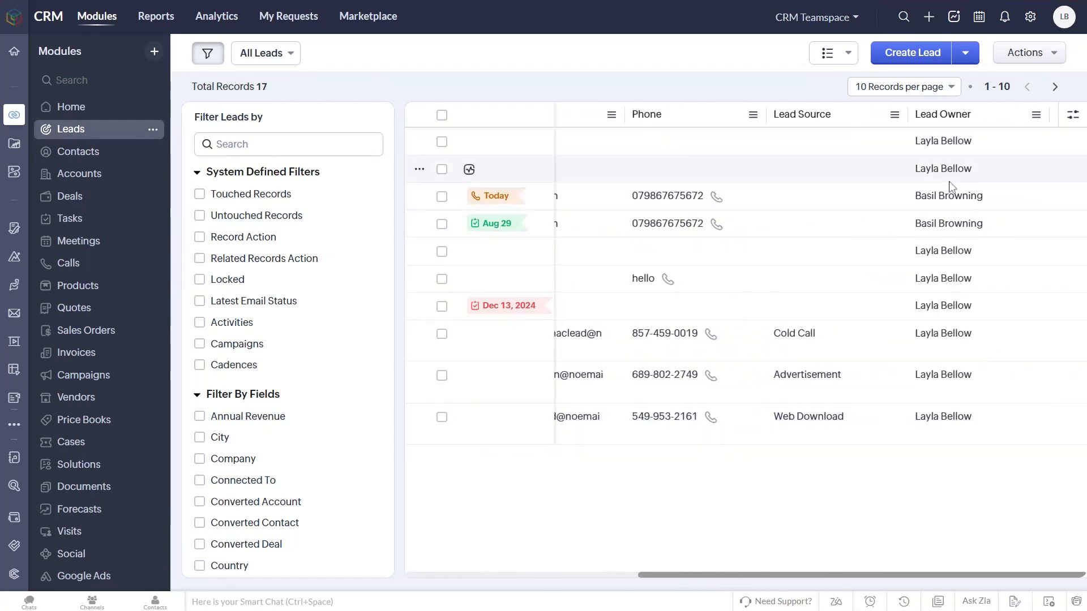
mouse_move(952, 223)
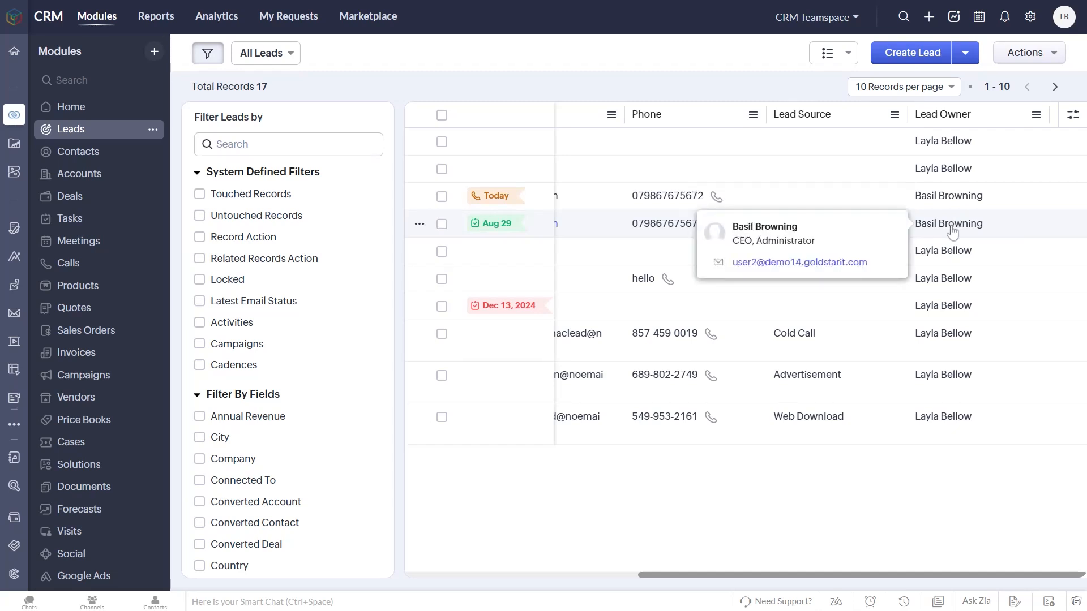
mouse_move(958, 204)
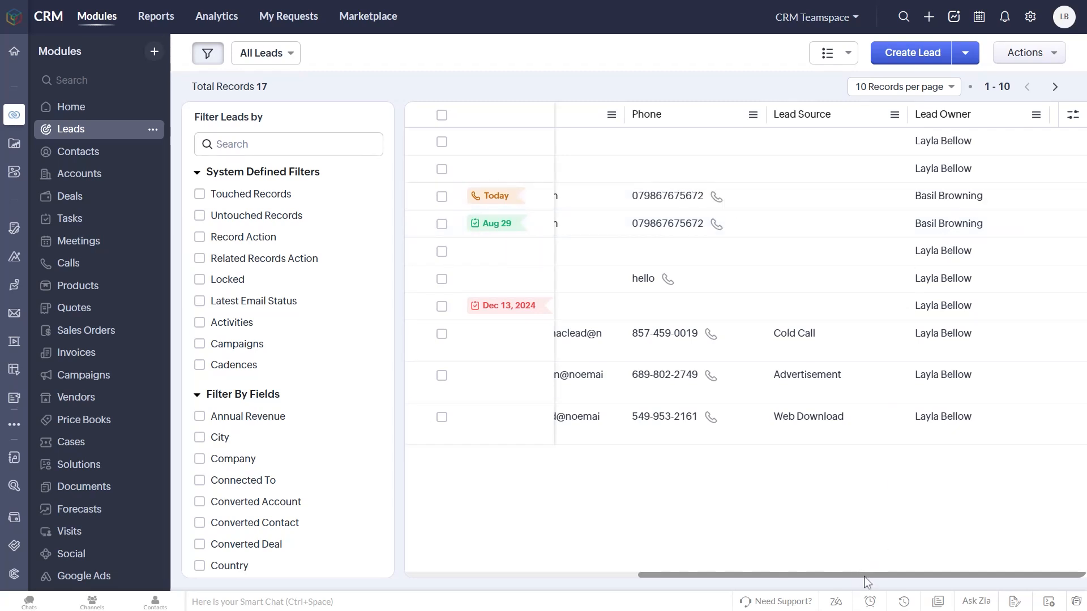
left_click_drag(864, 577, 491, 547)
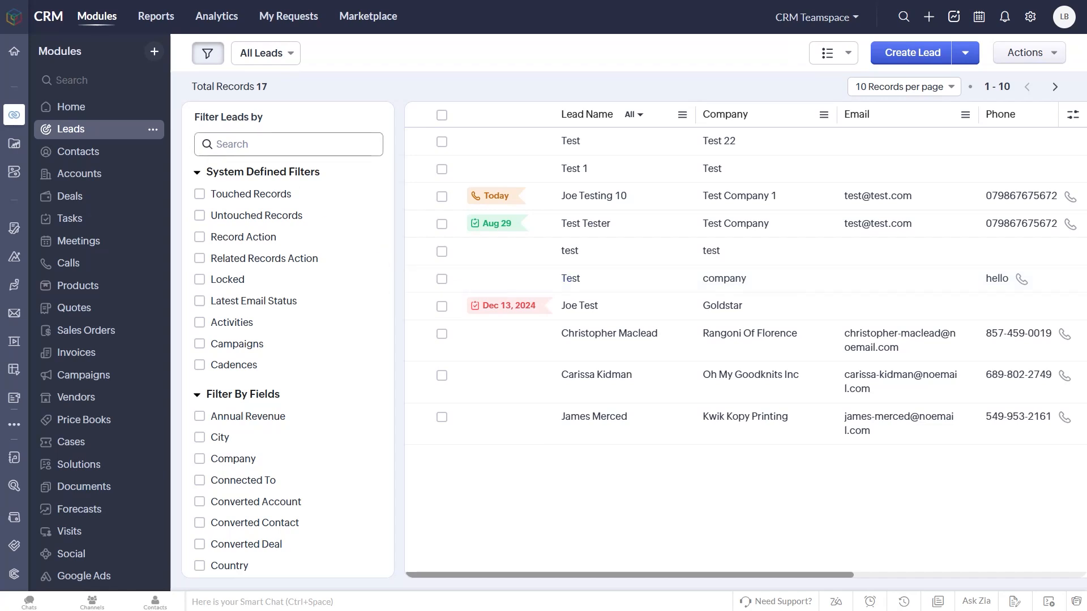
Filter the leads by the Lead Owner field, matching the last active user in the user list
left_click(288, 144)
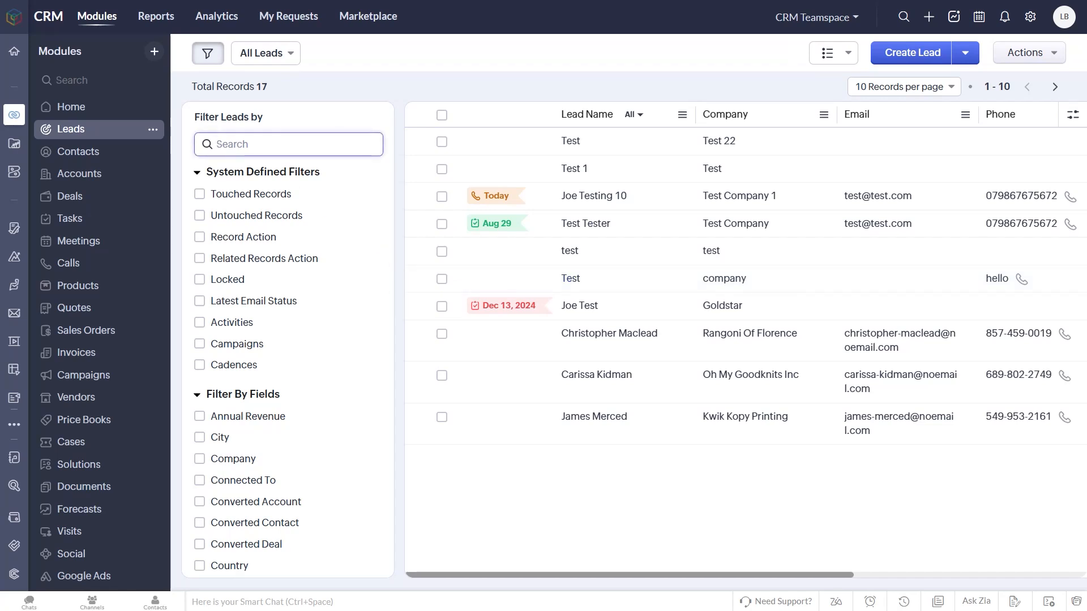
type("own")
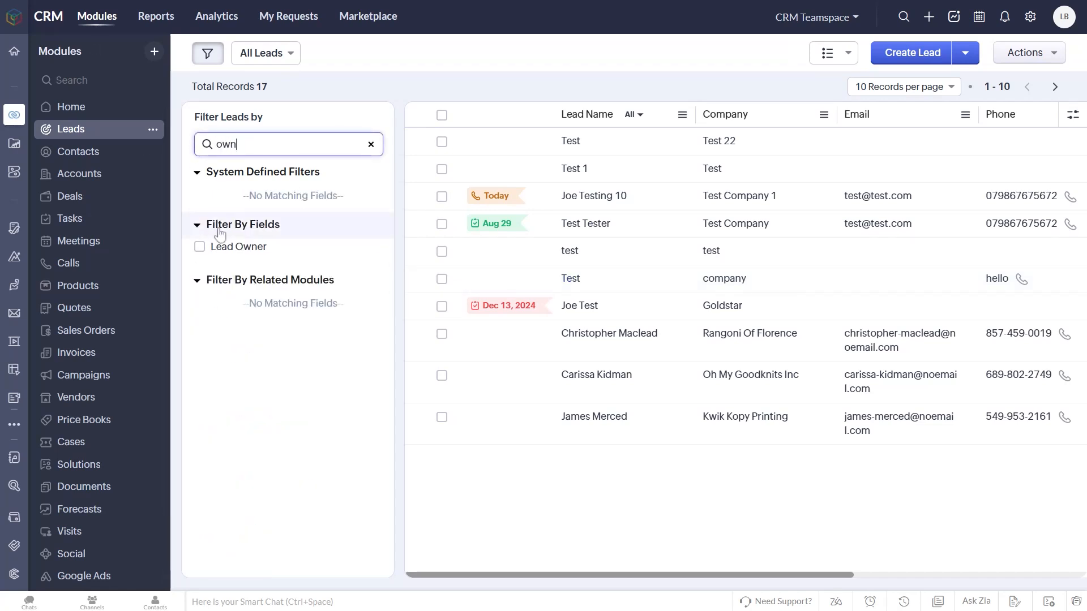
left_click(249, 248)
left_click(249, 288)
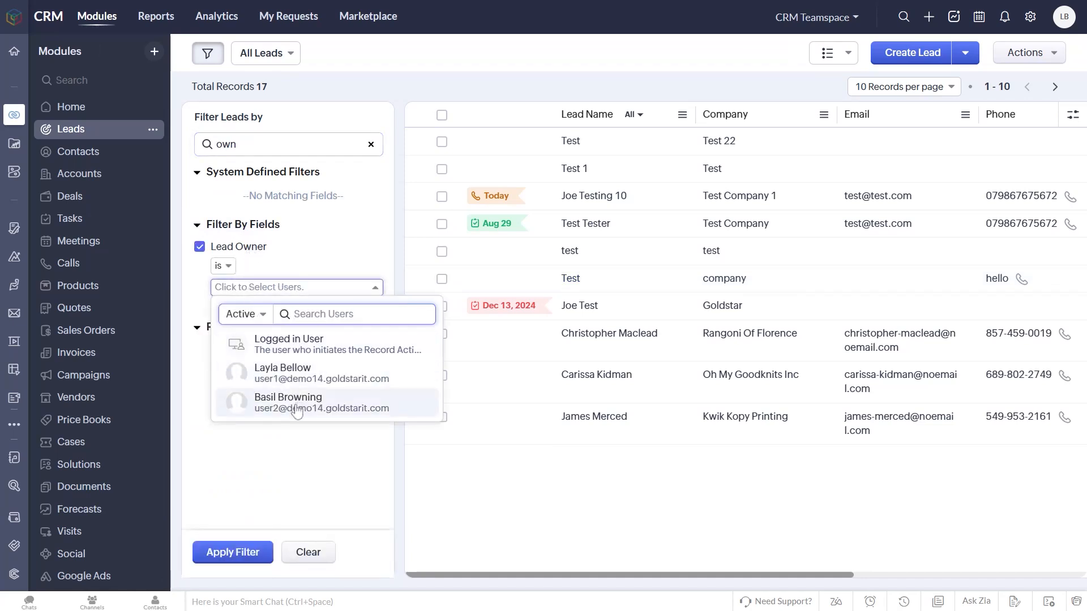
left_click(298, 412)
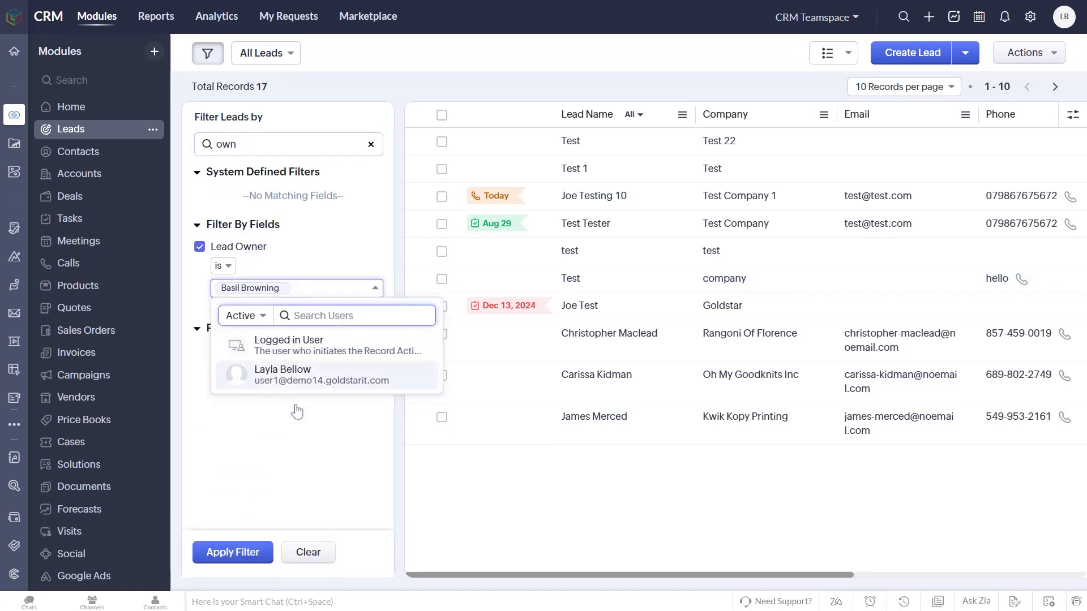
left_click(243, 557)
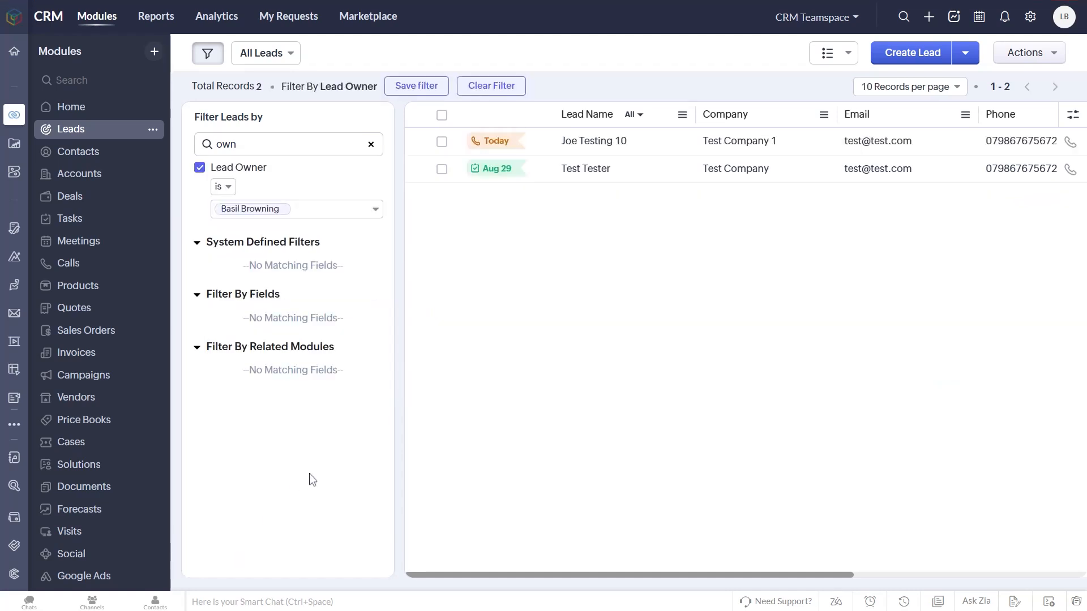
Add a new tag reading "moved from" plus the current owner's first name to all the filtered leads
left_click(442, 115)
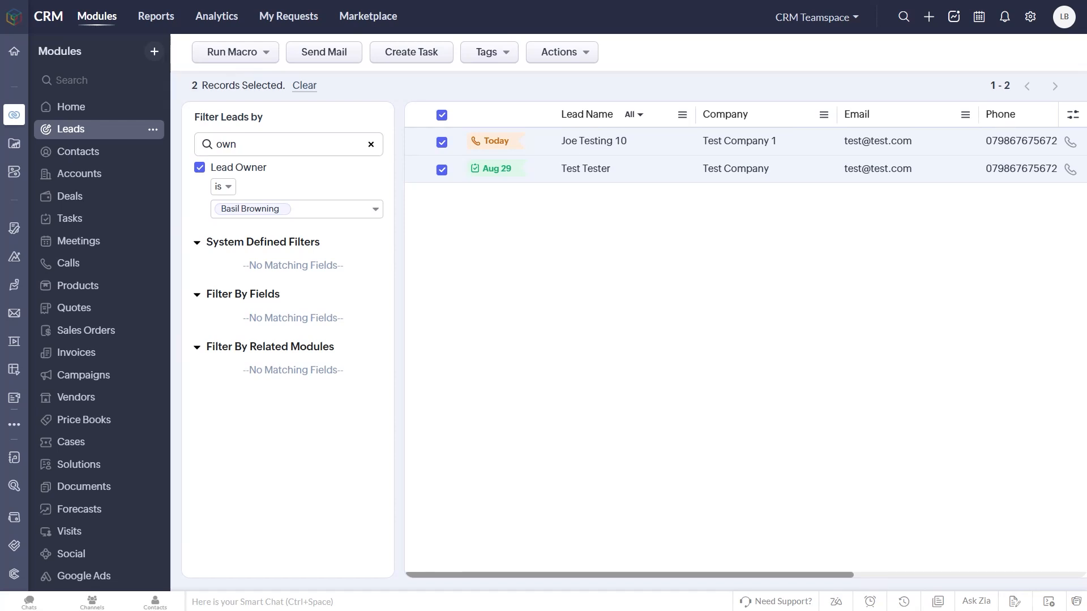
left_click(500, 56)
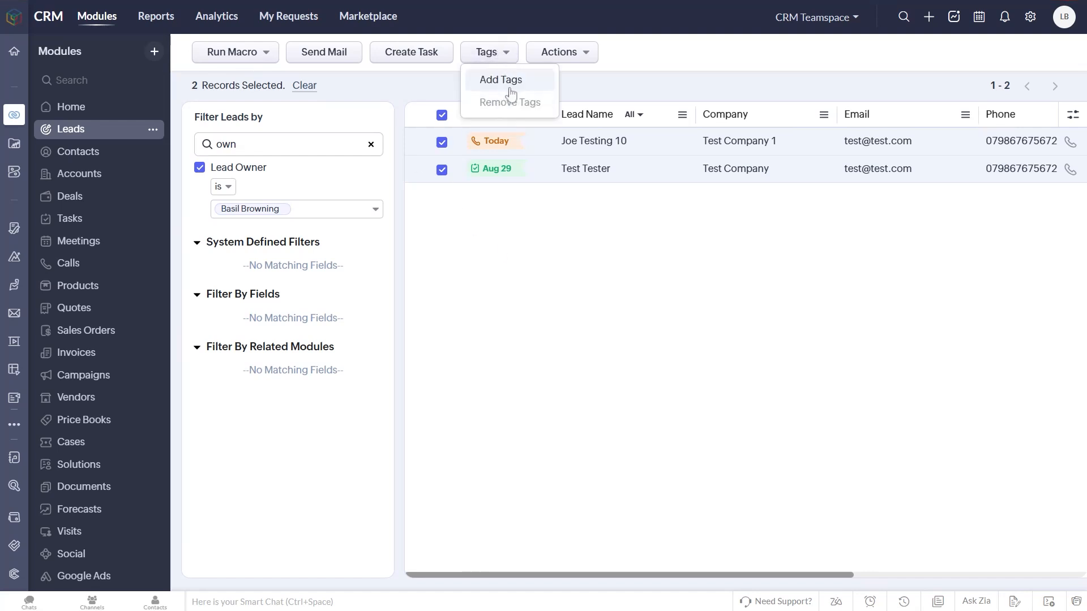
left_click(509, 82)
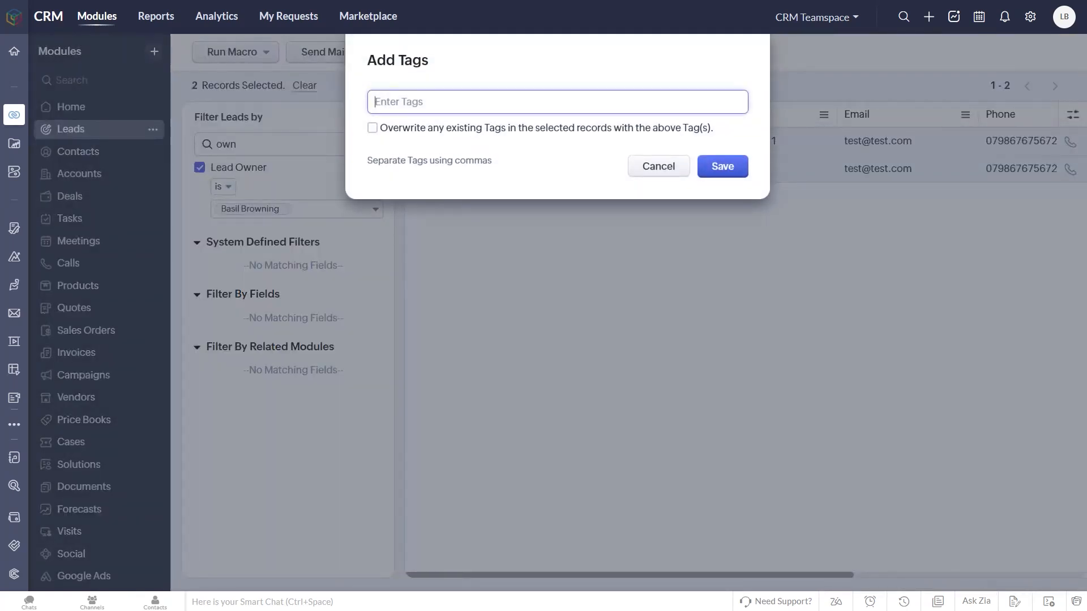
type("moved from ")
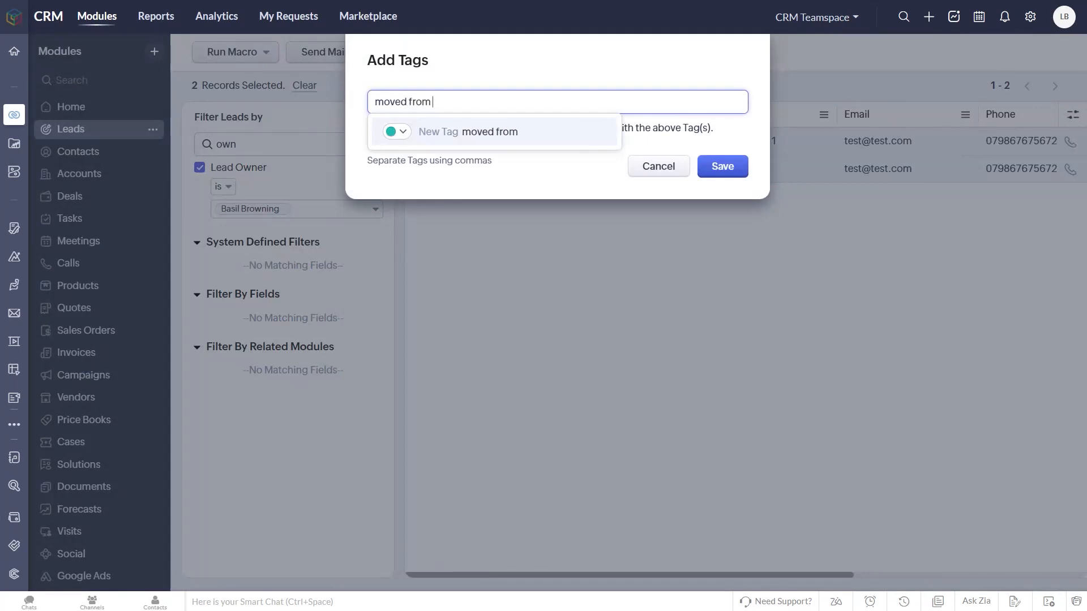
type("Basil")
left_click(506, 136)
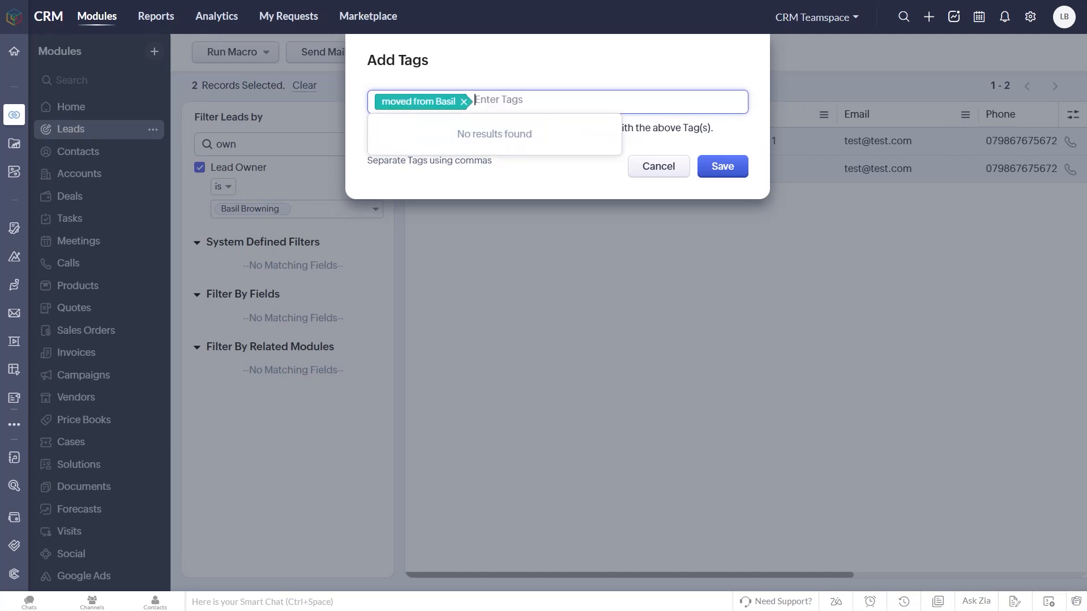
left_click(695, 144)
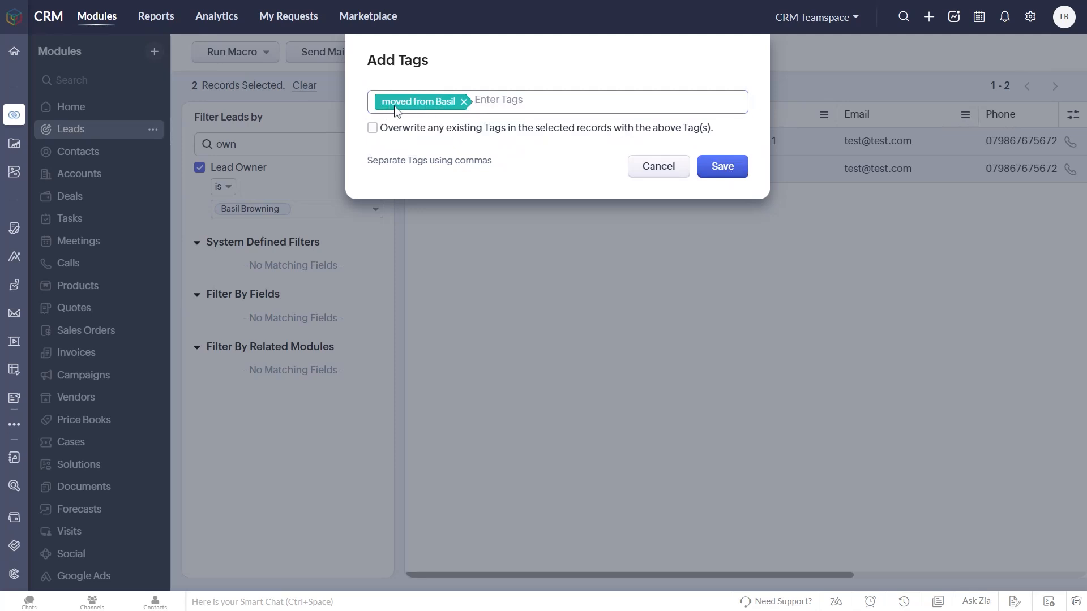
left_click(731, 173)
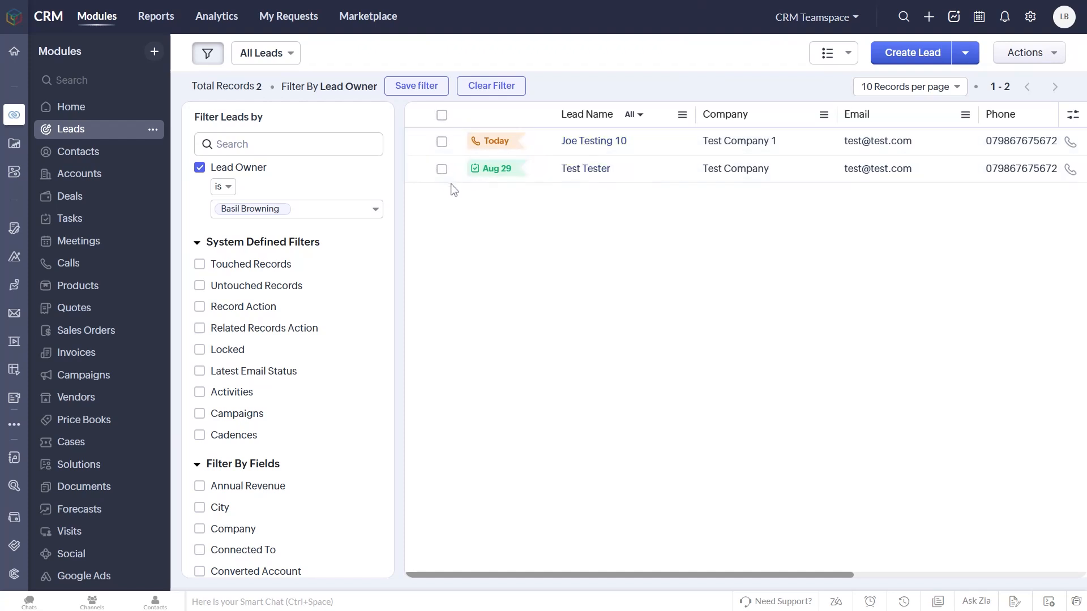
Select both filtered leads again
left_click(442, 115)
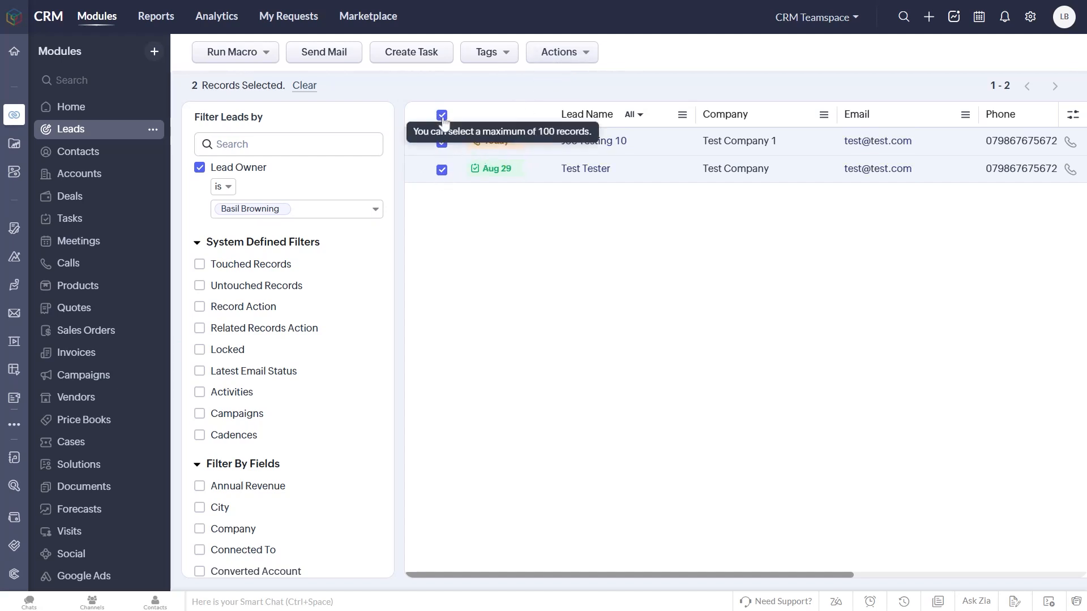
left_click(443, 142)
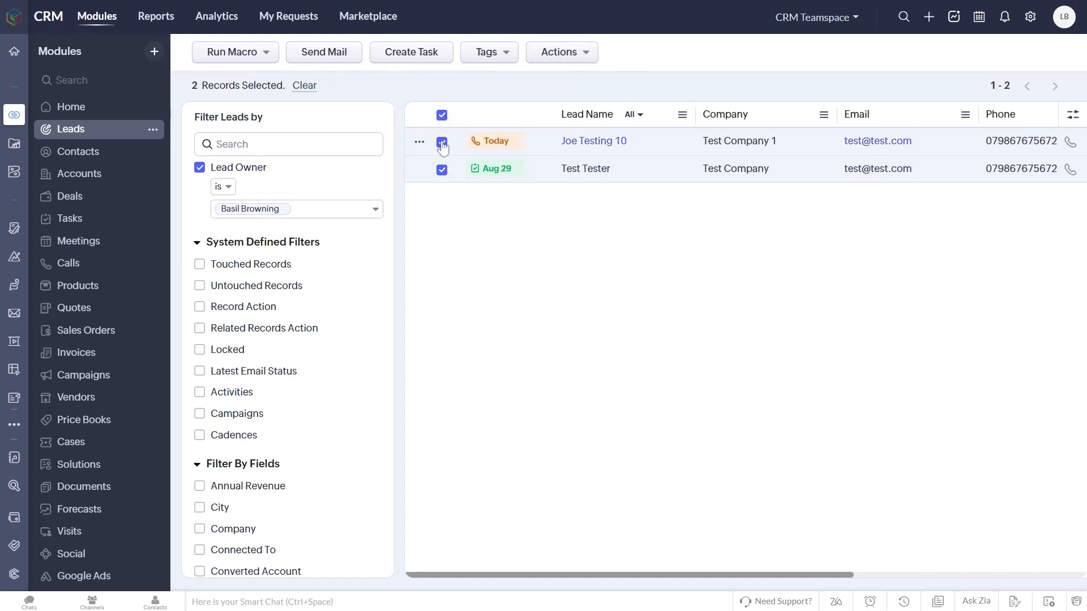
left_click(442, 170)
left_click(442, 170)
left_click(442, 141)
left_click(583, 63)
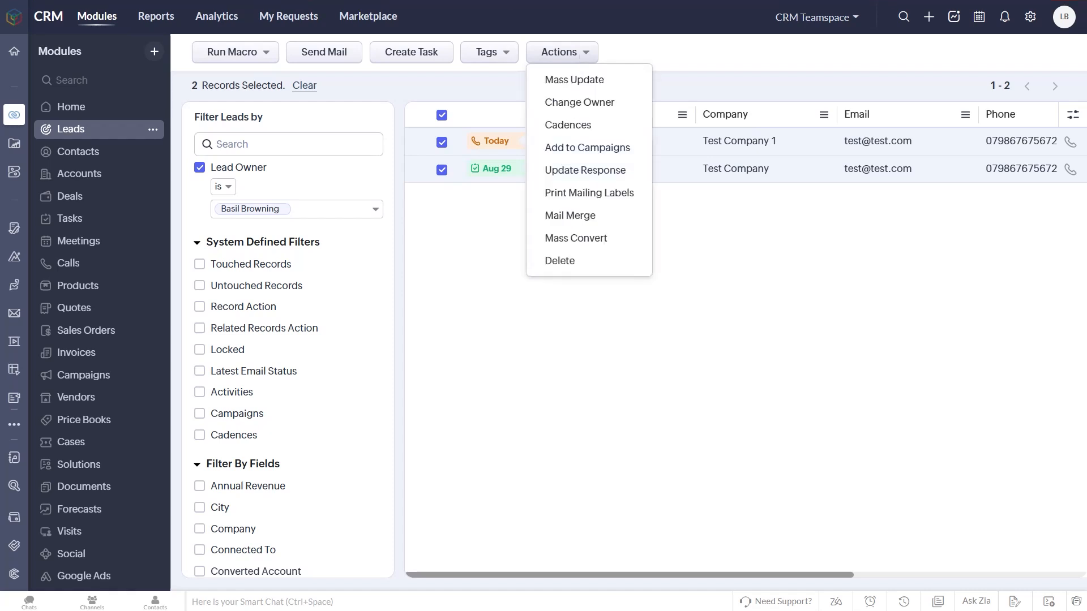
left_click(597, 108)
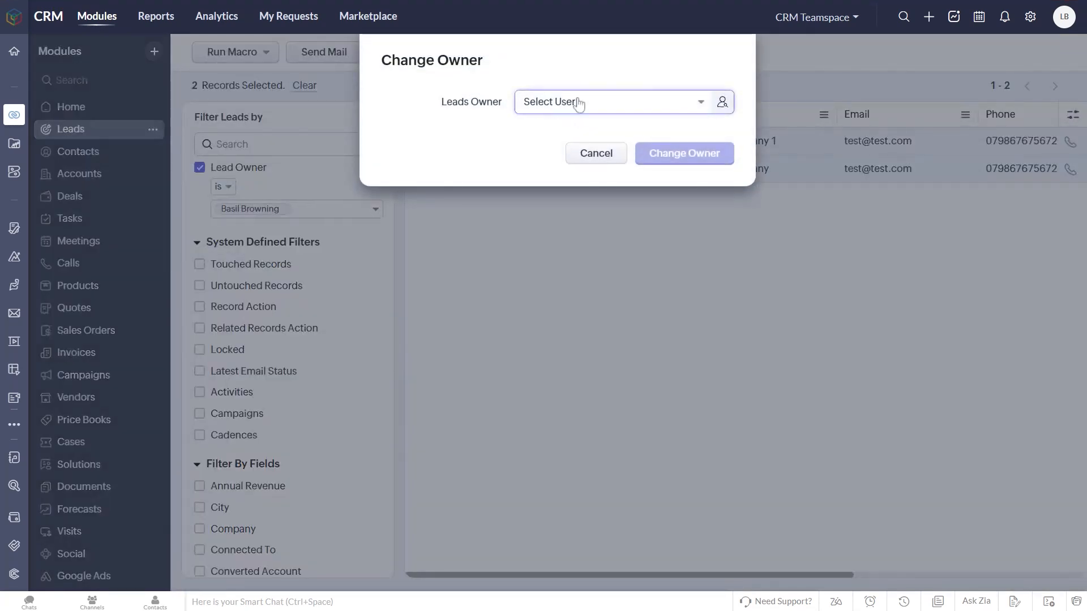
left_click(577, 103)
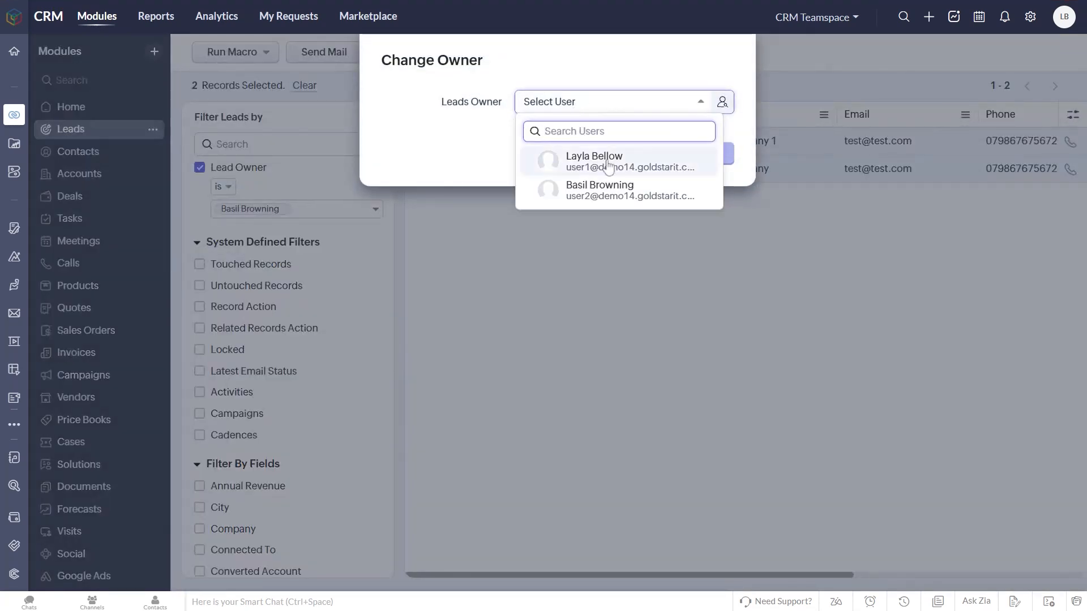
left_click(607, 164)
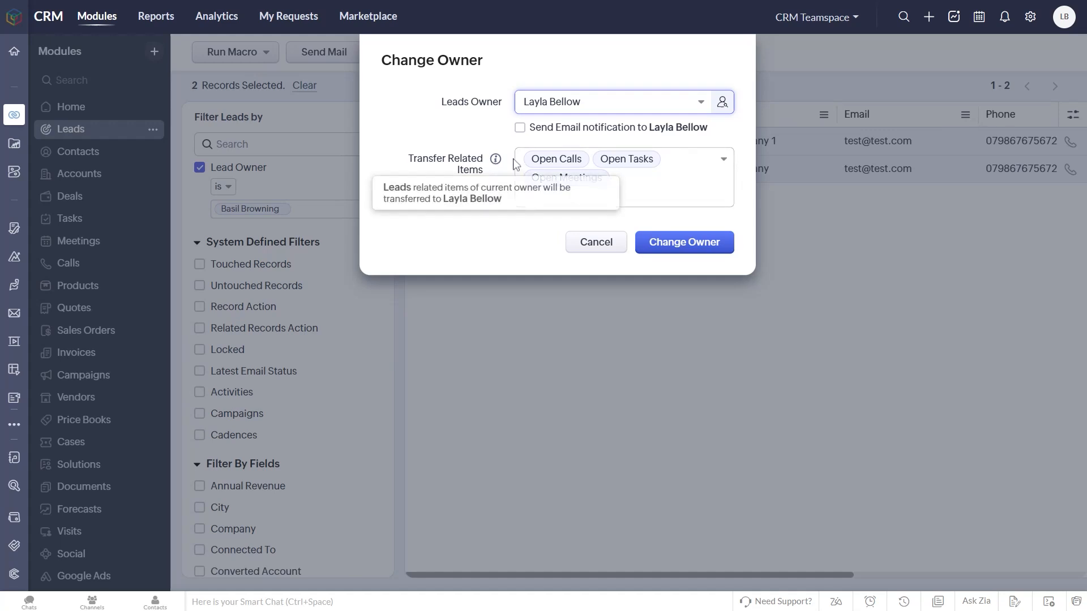
mouse_move(578, 184)
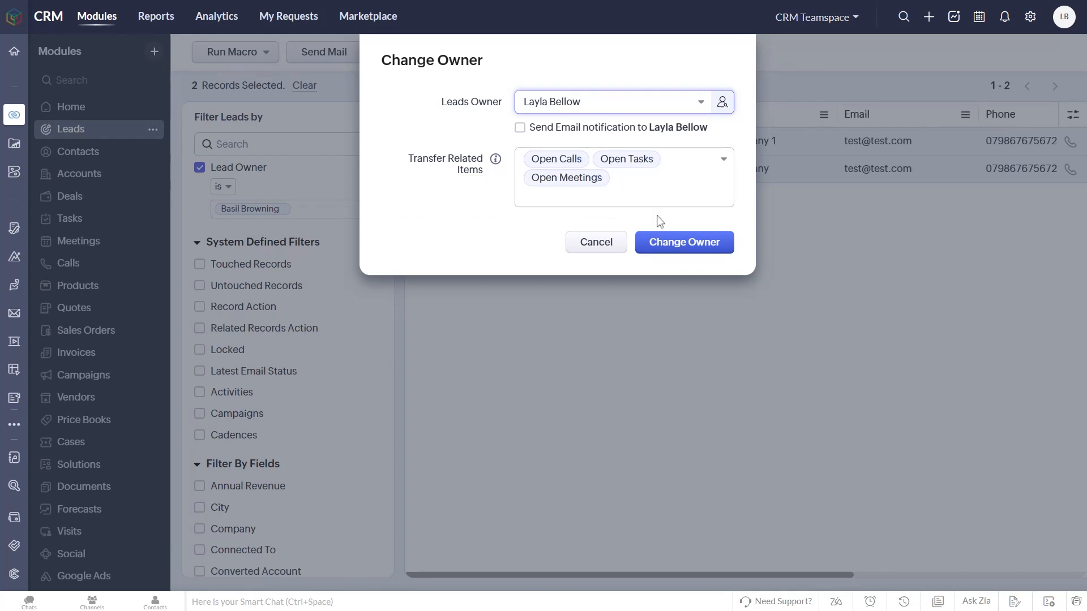
left_click(610, 247)
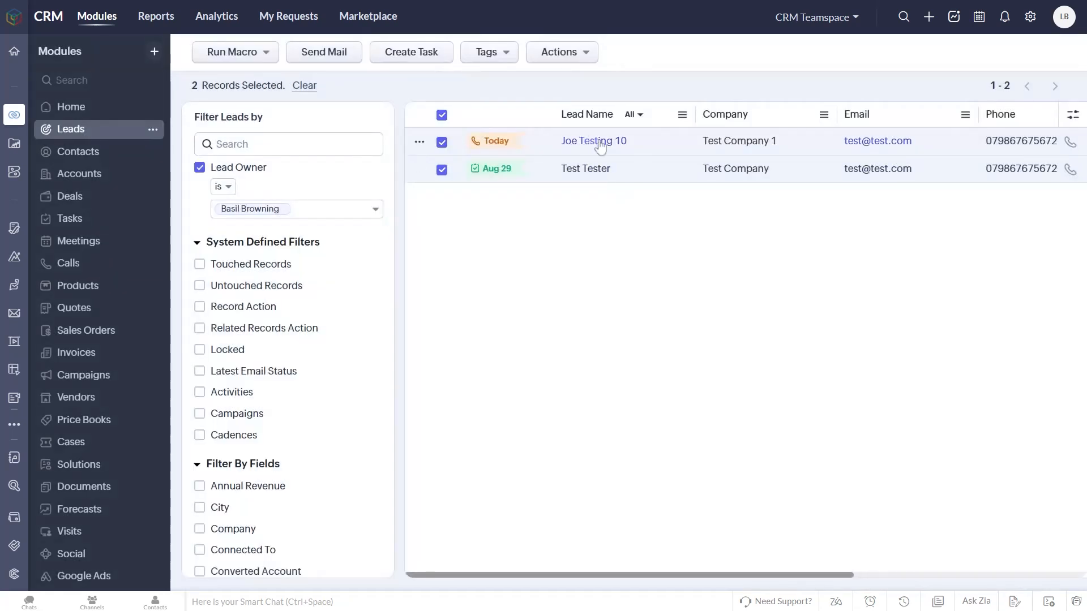
Check the Test Company 1 lead's open activities, including its scheduled call, and return to the Leads list
left_click(599, 142)
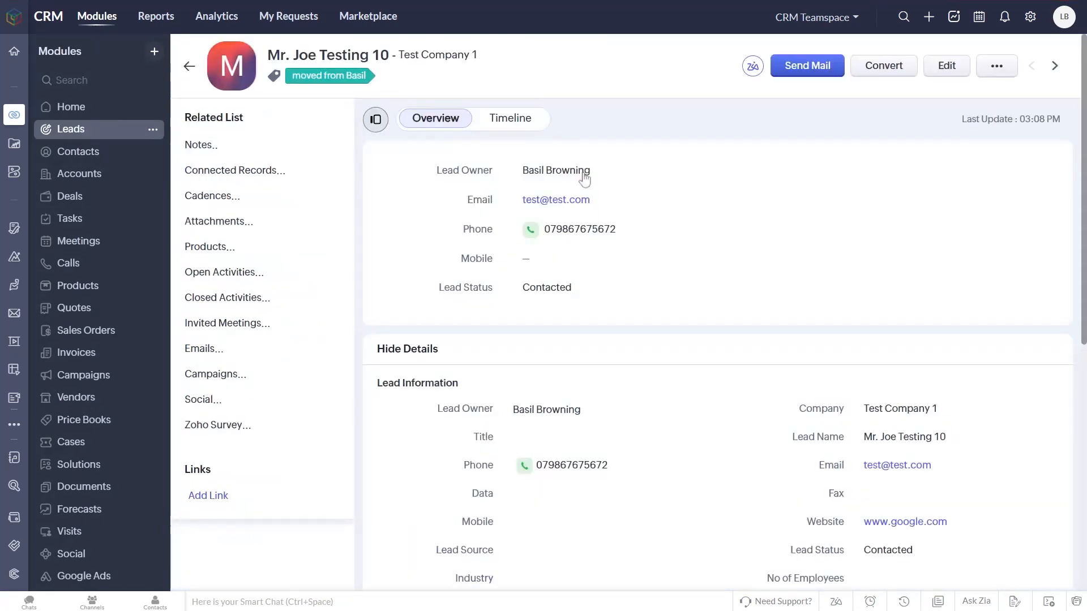
left_click(232, 272)
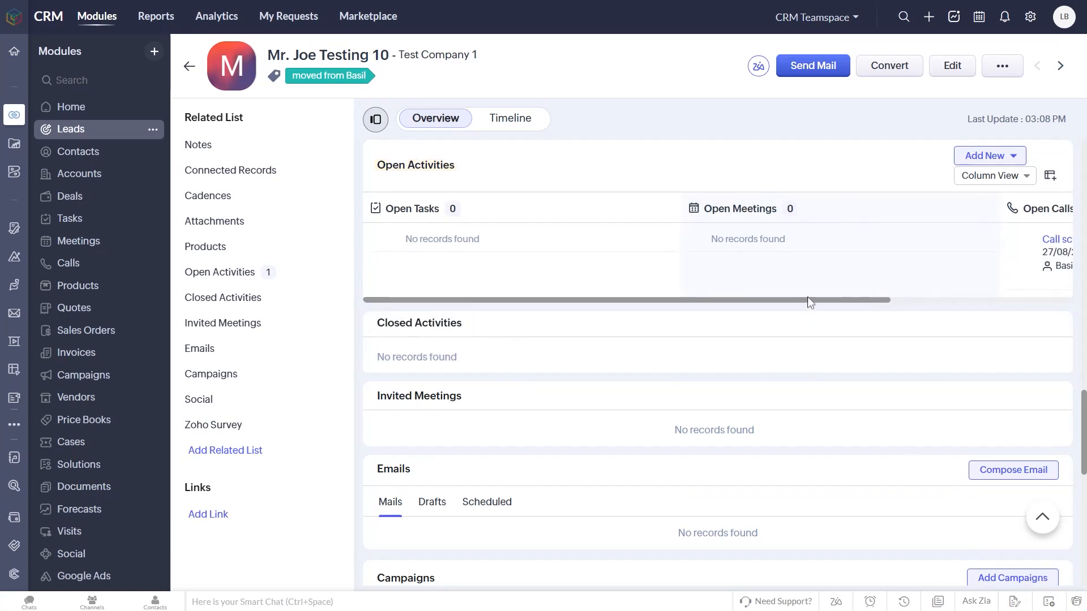
left_click_drag(807, 297, 1035, 309)
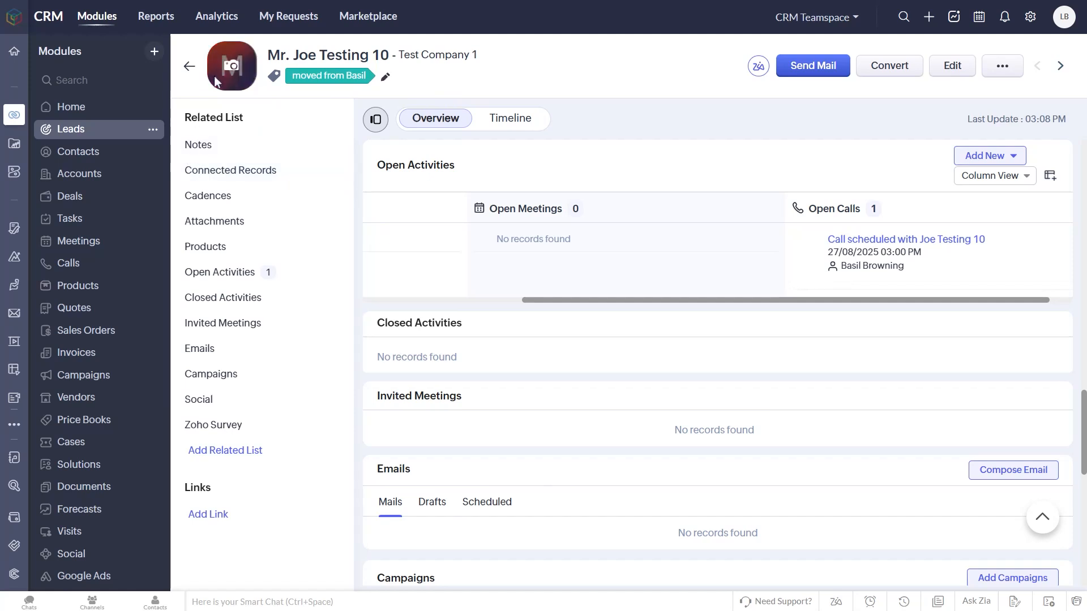
left_click(189, 66)
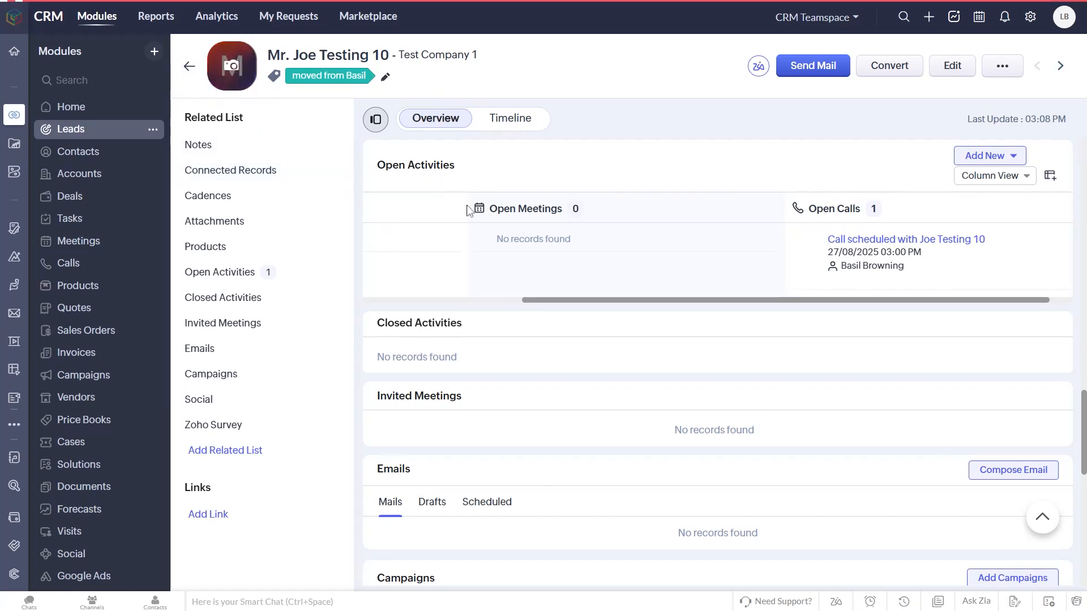
Change the owner of the selected leads to the first listed user, transferring Open Calls, Open Tasks and Open Meetings
left_click(563, 52)
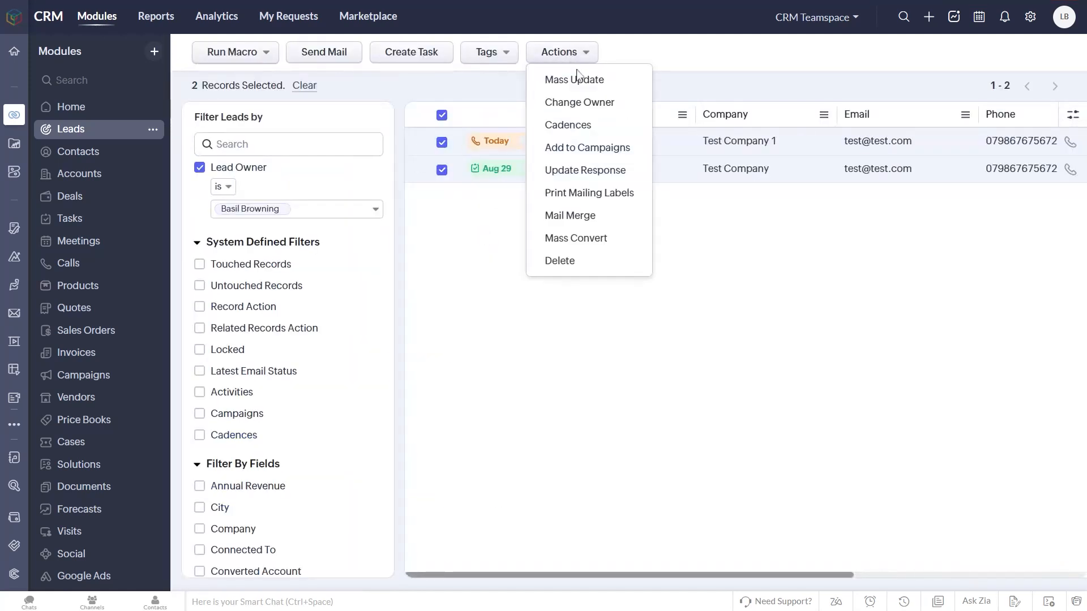
left_click(606, 114)
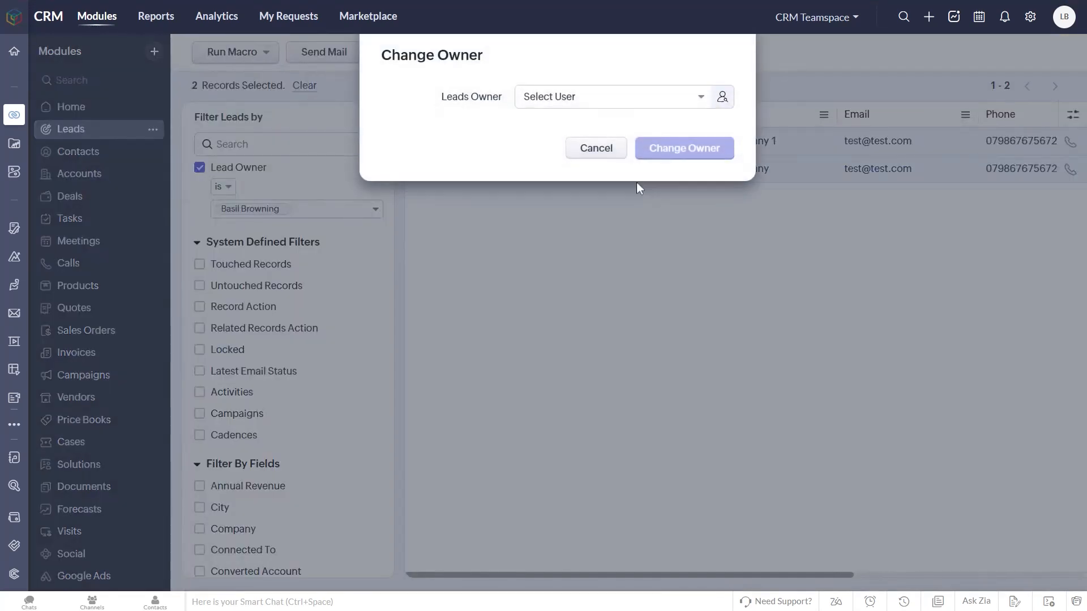
left_click(600, 105)
left_click(592, 159)
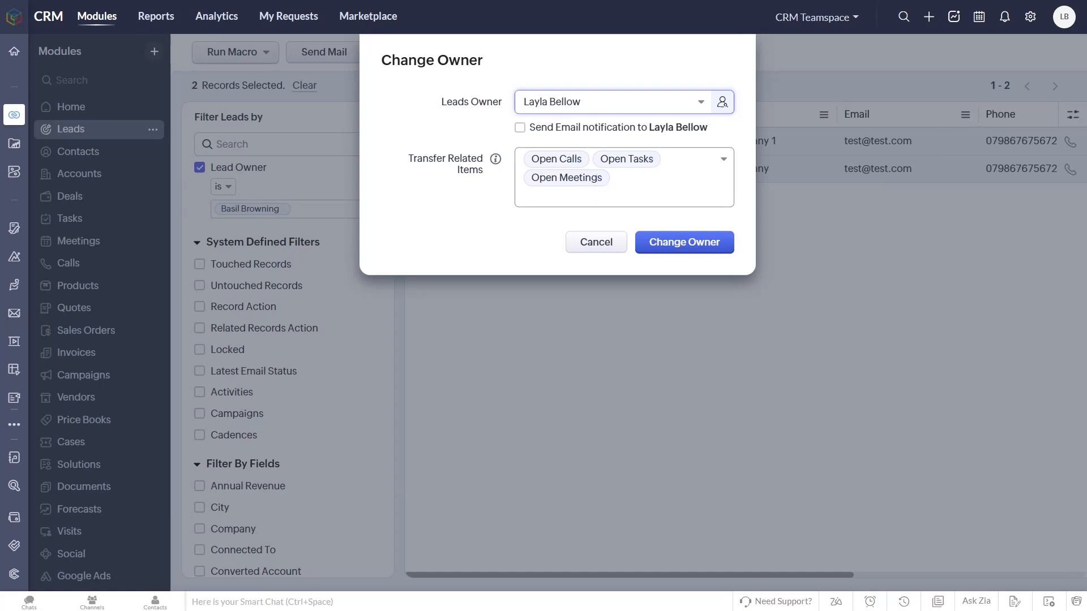
left_click(726, 252)
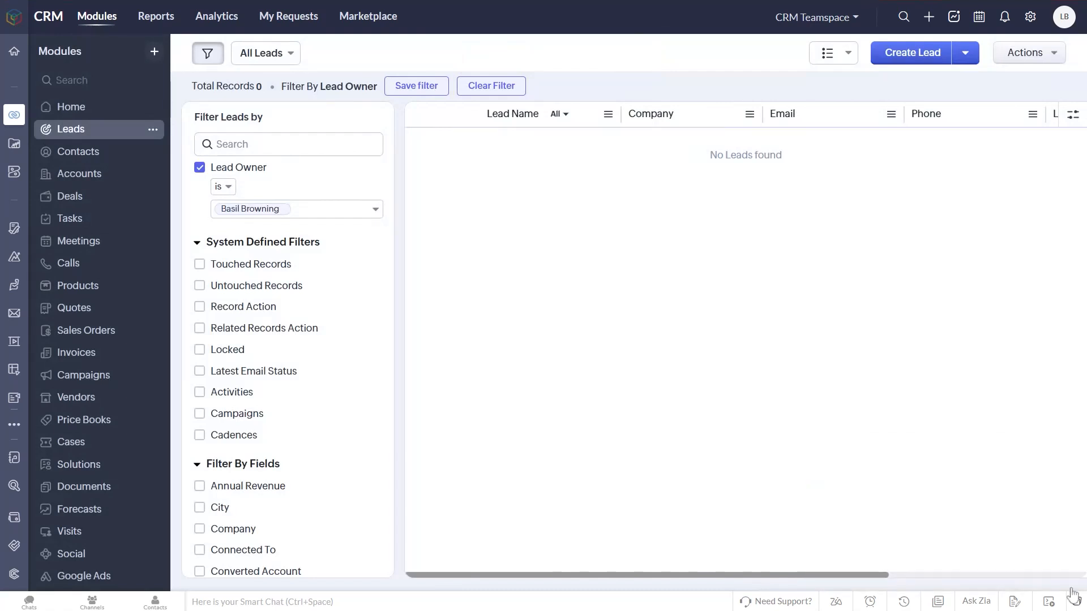
Clear the Lead Owner filter and filter the leads by the Tag reading "moved from" plus the previous owner's first name
left_click(235, 173)
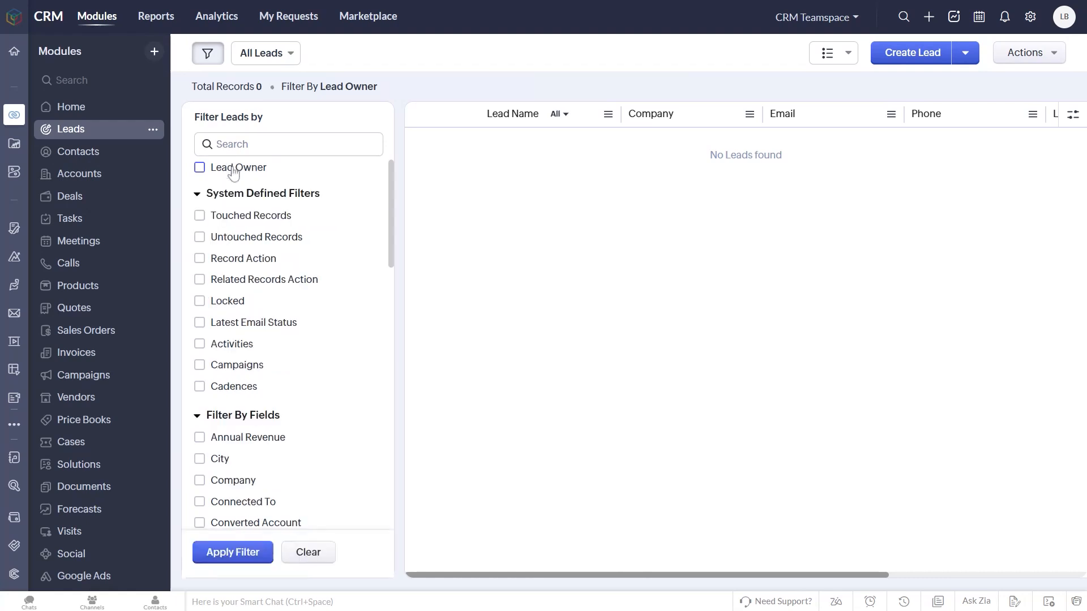
left_click(308, 548)
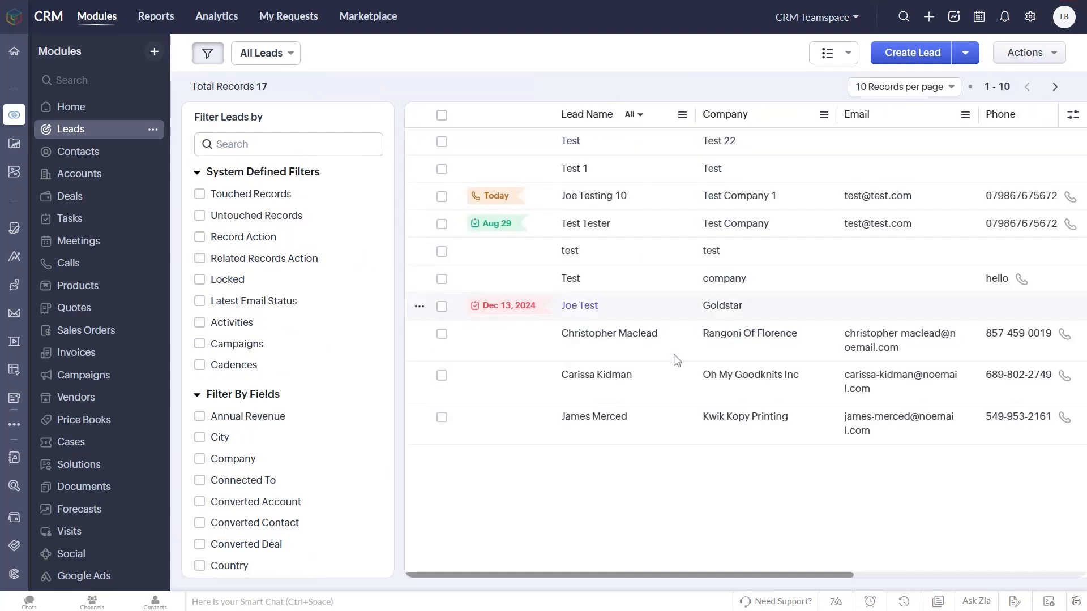
left_click(288, 145)
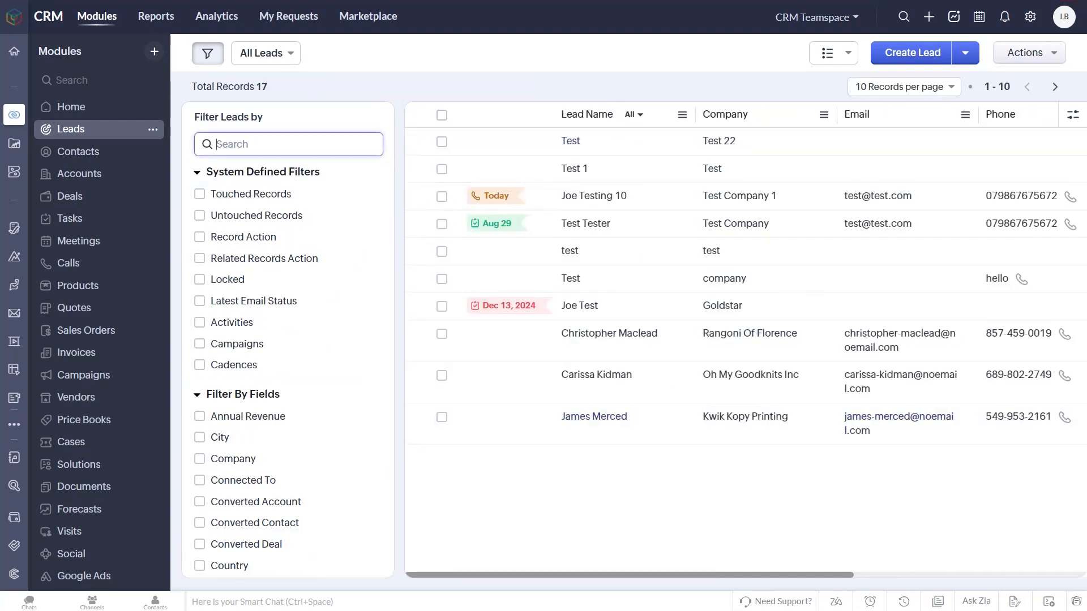
type("tag")
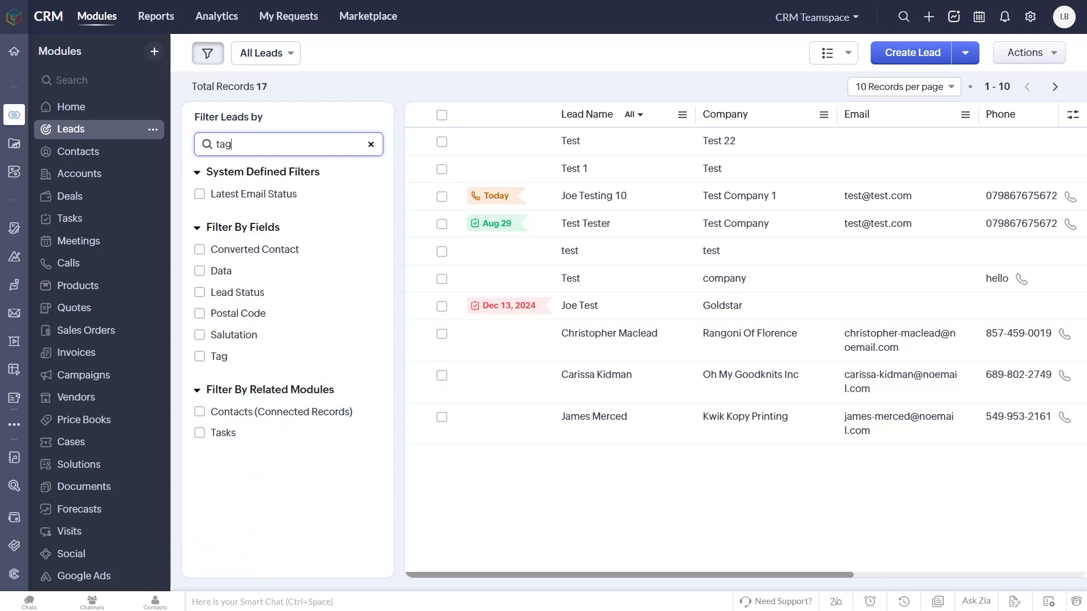
left_click(210, 247)
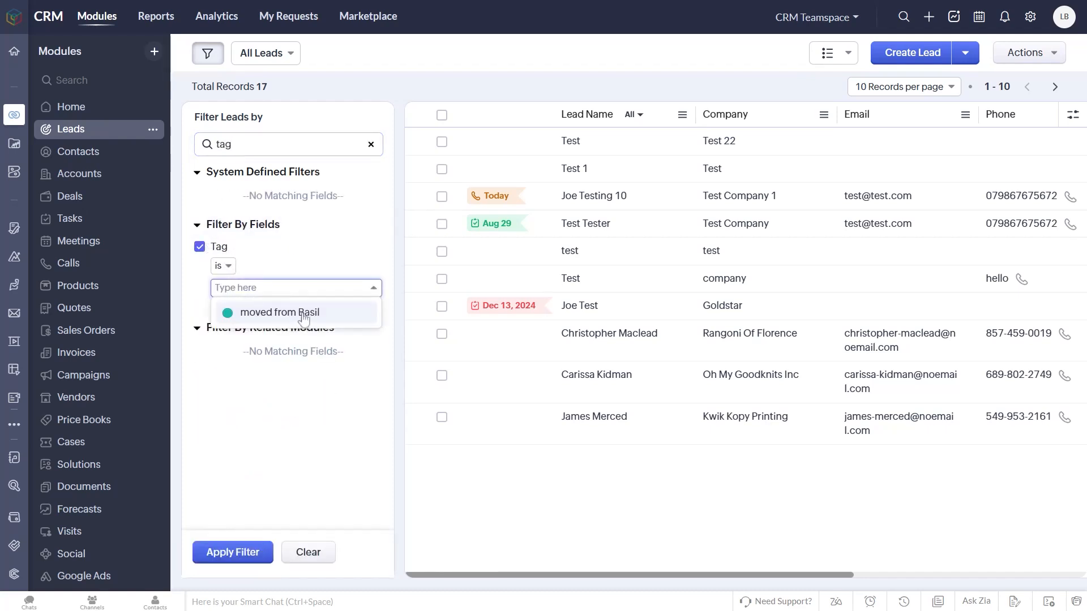
left_click(304, 313)
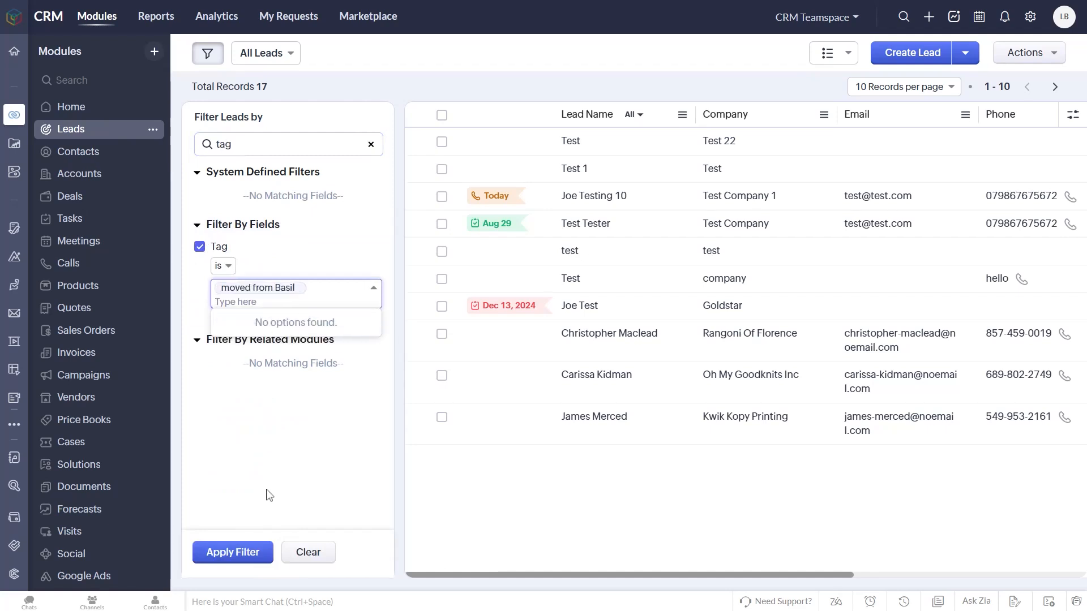
left_click(253, 555)
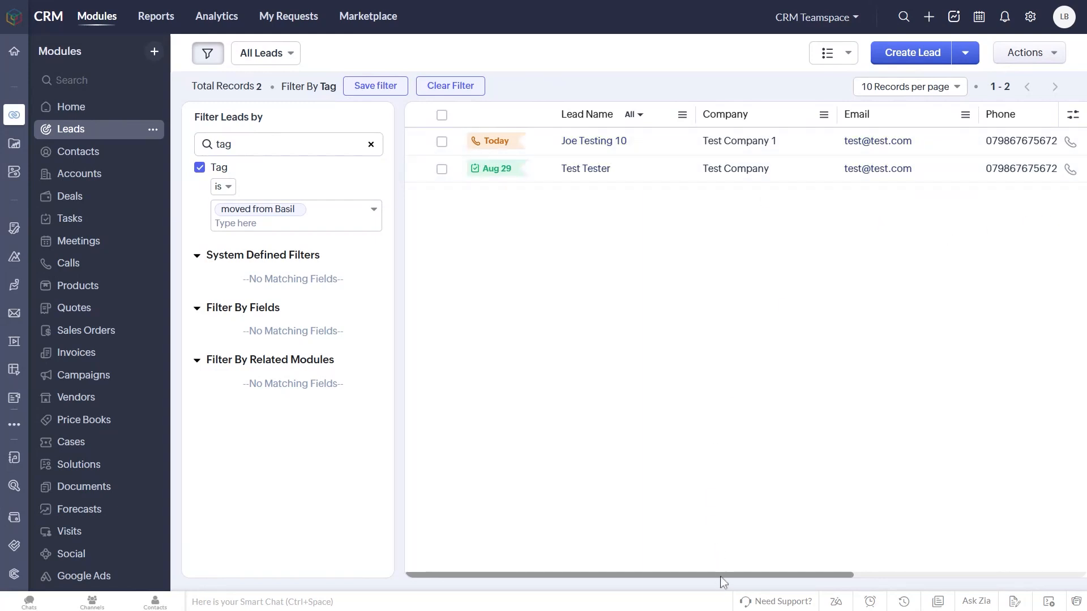
Check the Lead Owner of the tagged leads and the owner of the Test Company 1 lead's open call, returning to the Leads list
left_click_drag(721, 579, 953, 577)
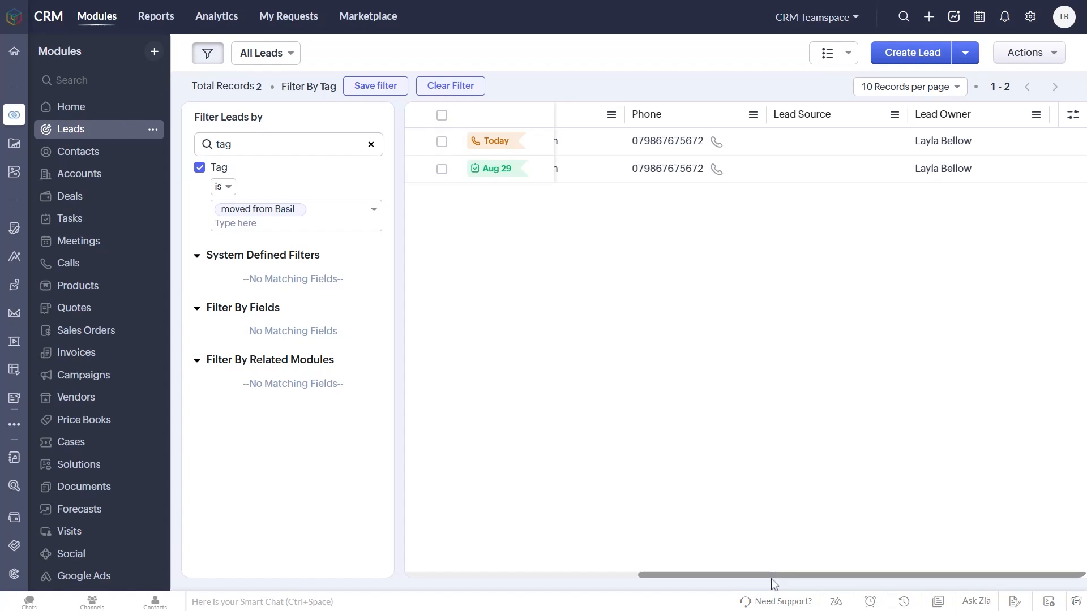
left_click_drag(774, 580, 348, 581)
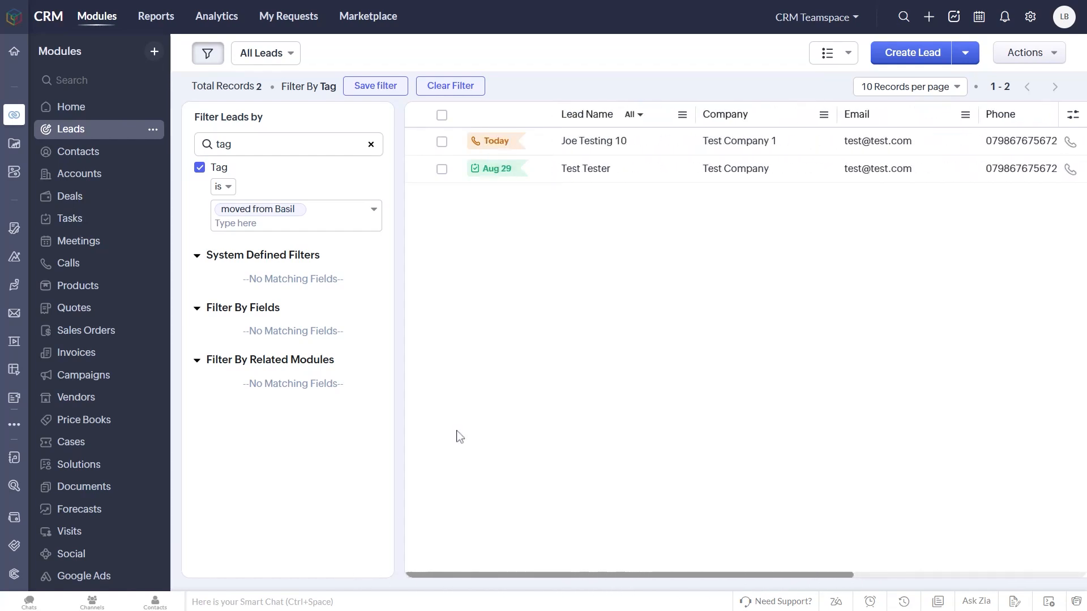
left_click(598, 144)
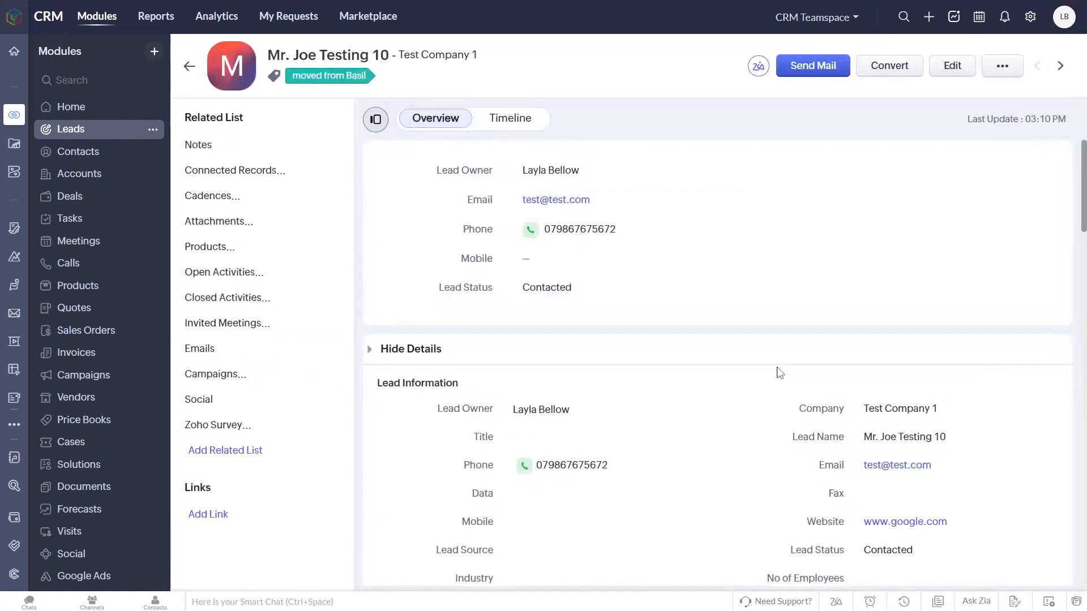
scroll(781, 374, "down", 3)
left_click(267, 275)
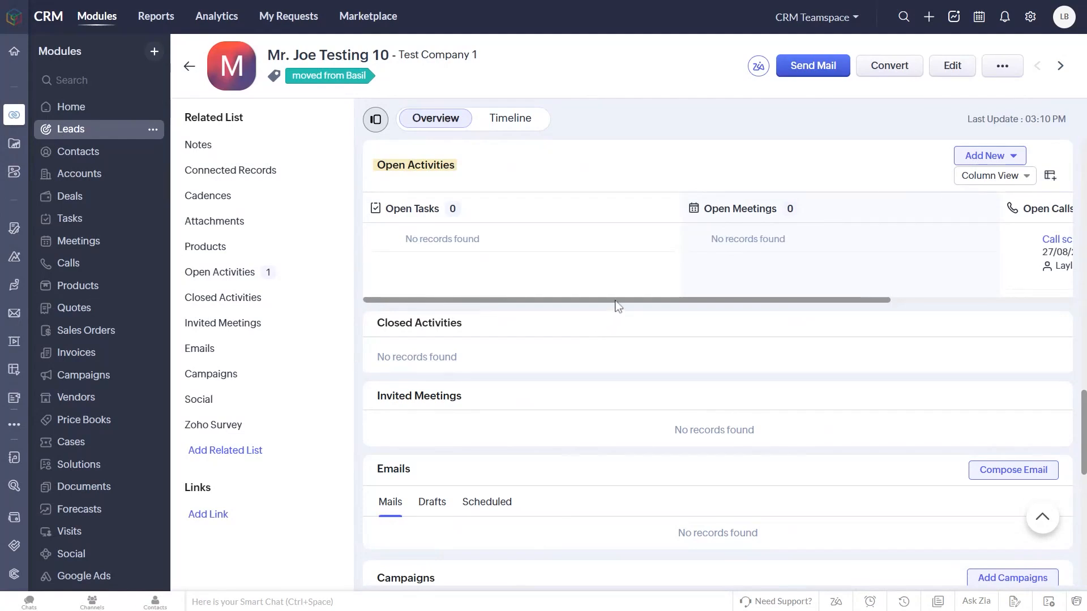
left_click_drag(616, 301, 831, 300)
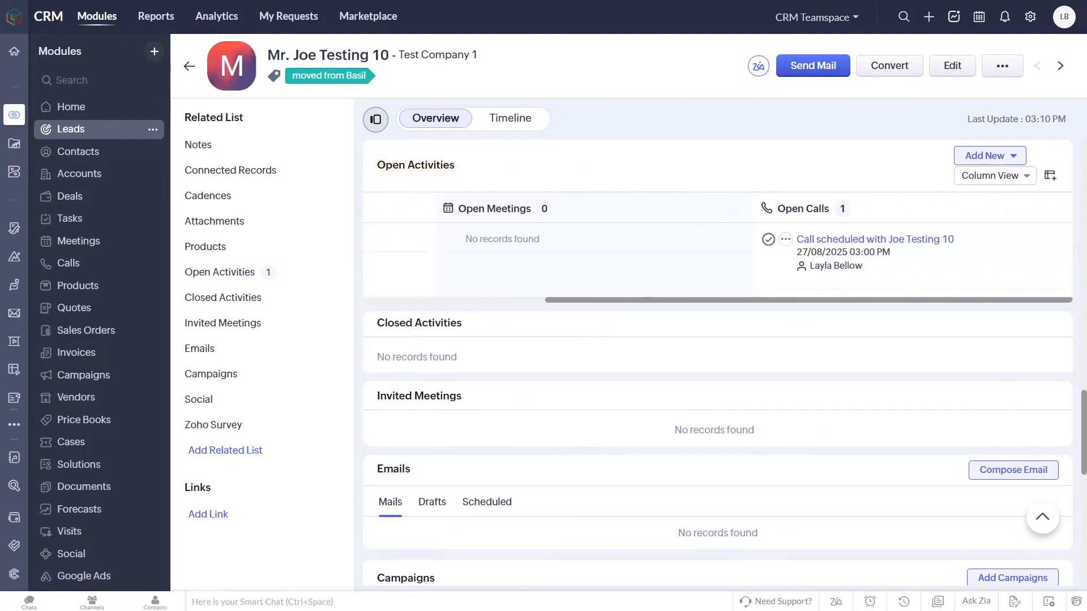
mouse_move(849, 266)
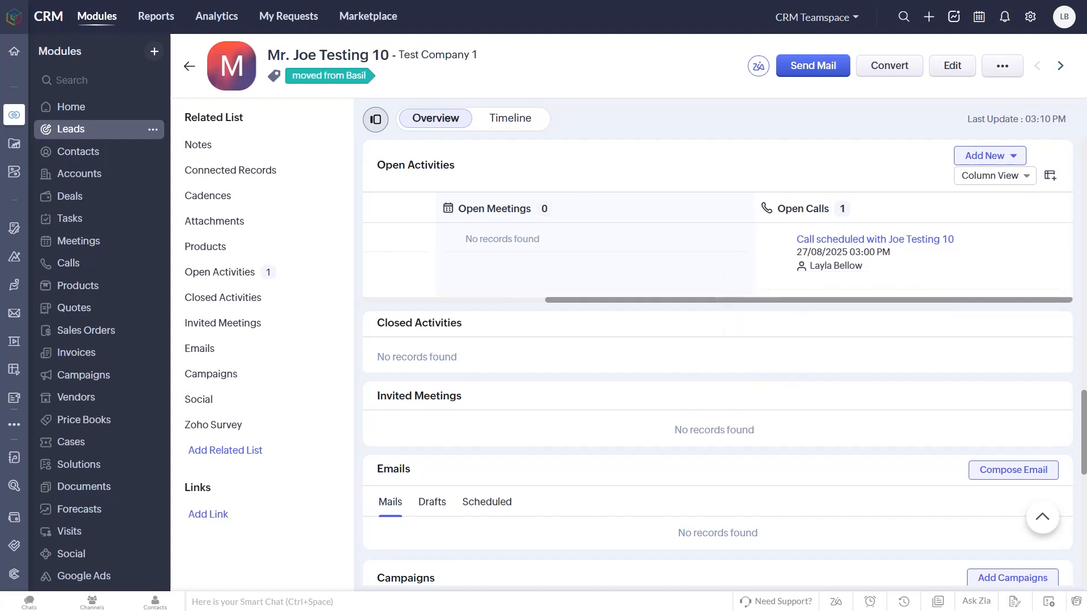
left_click(191, 68)
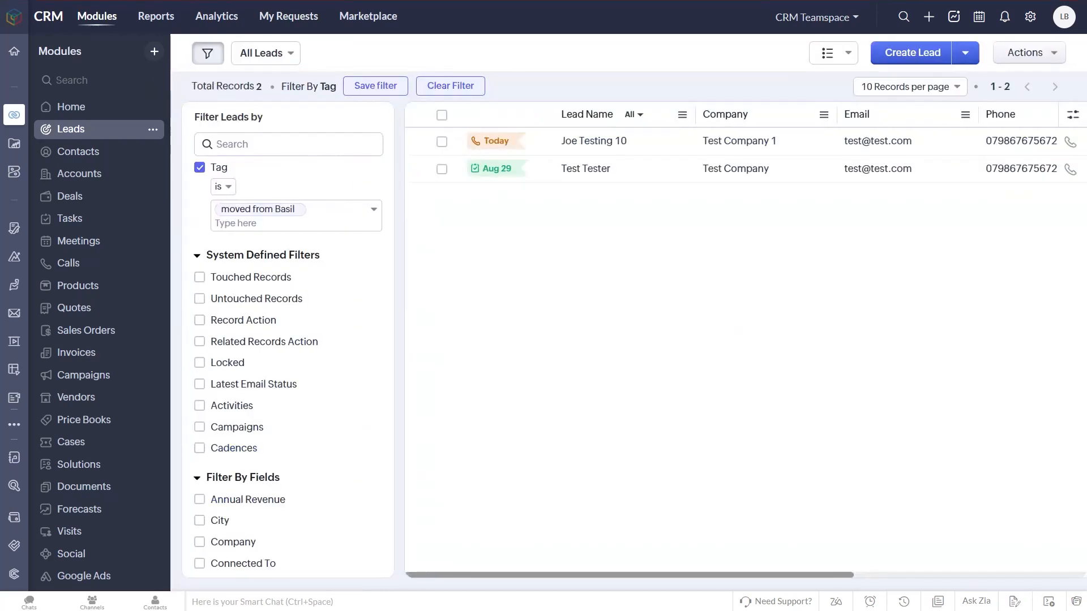